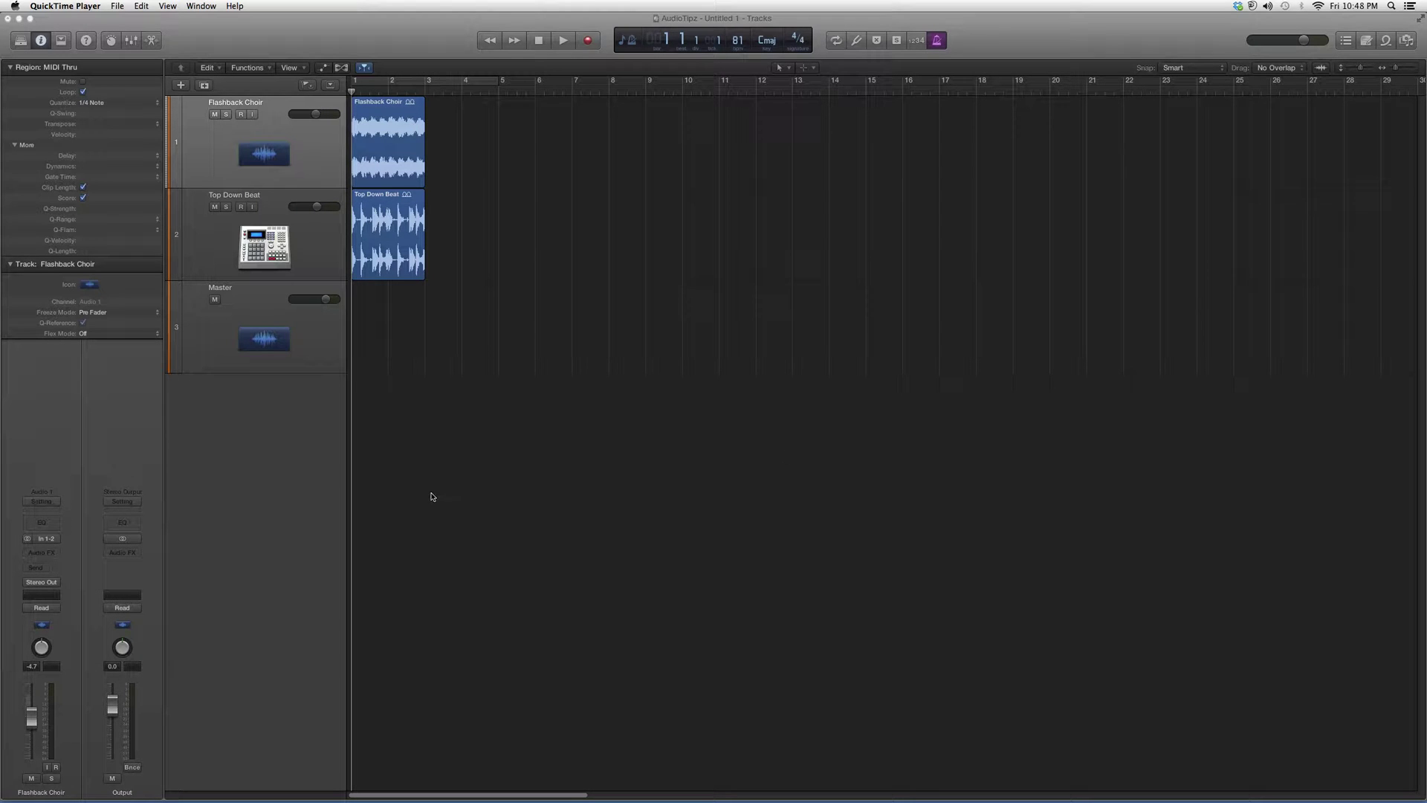
- Insert Waves LinEQ Lowband (Stereo) on the Flashback Choir Audio FX slot and reposition its window
{"action": "left_click", "coordinate": [54, 553]}
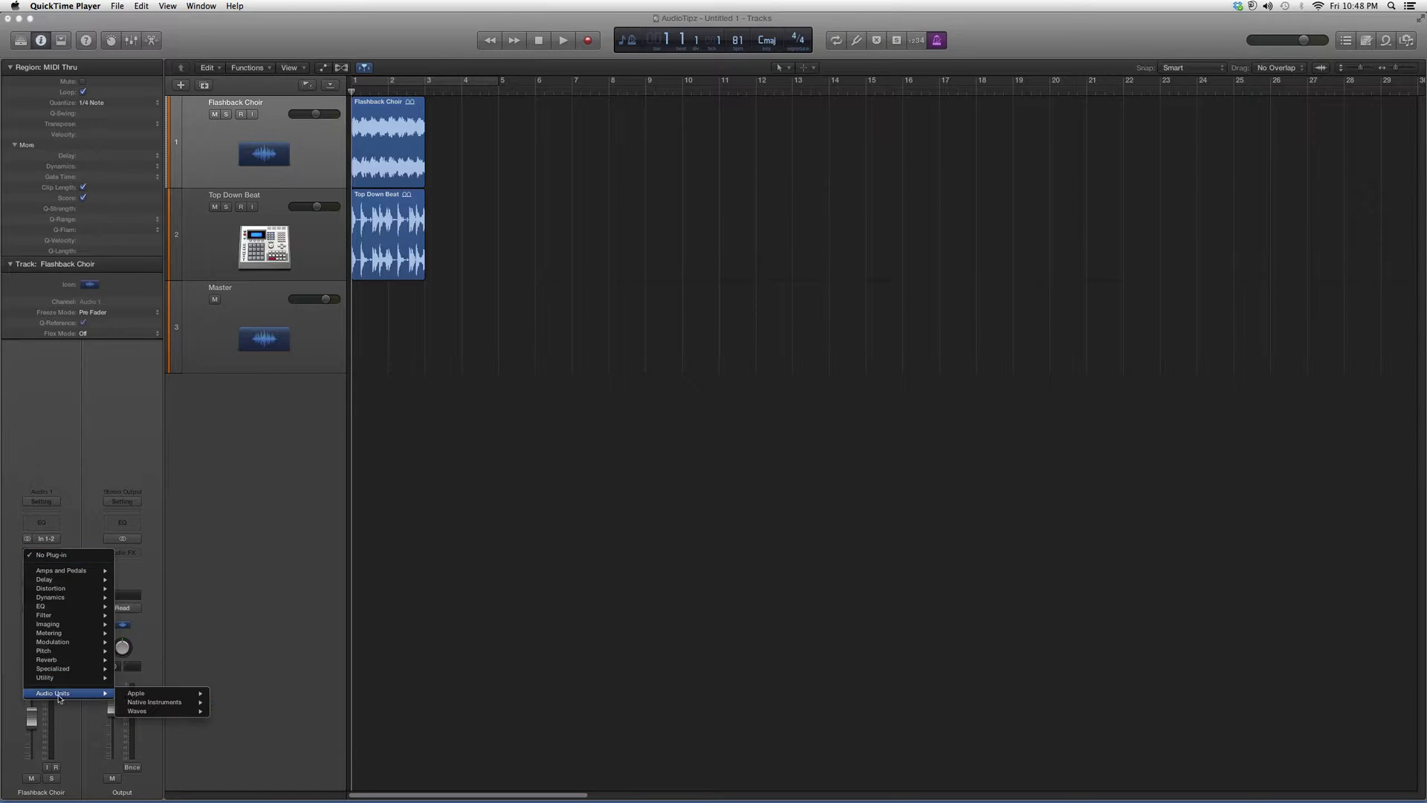
{"action": "mouse_move", "coordinate": [156, 710]}
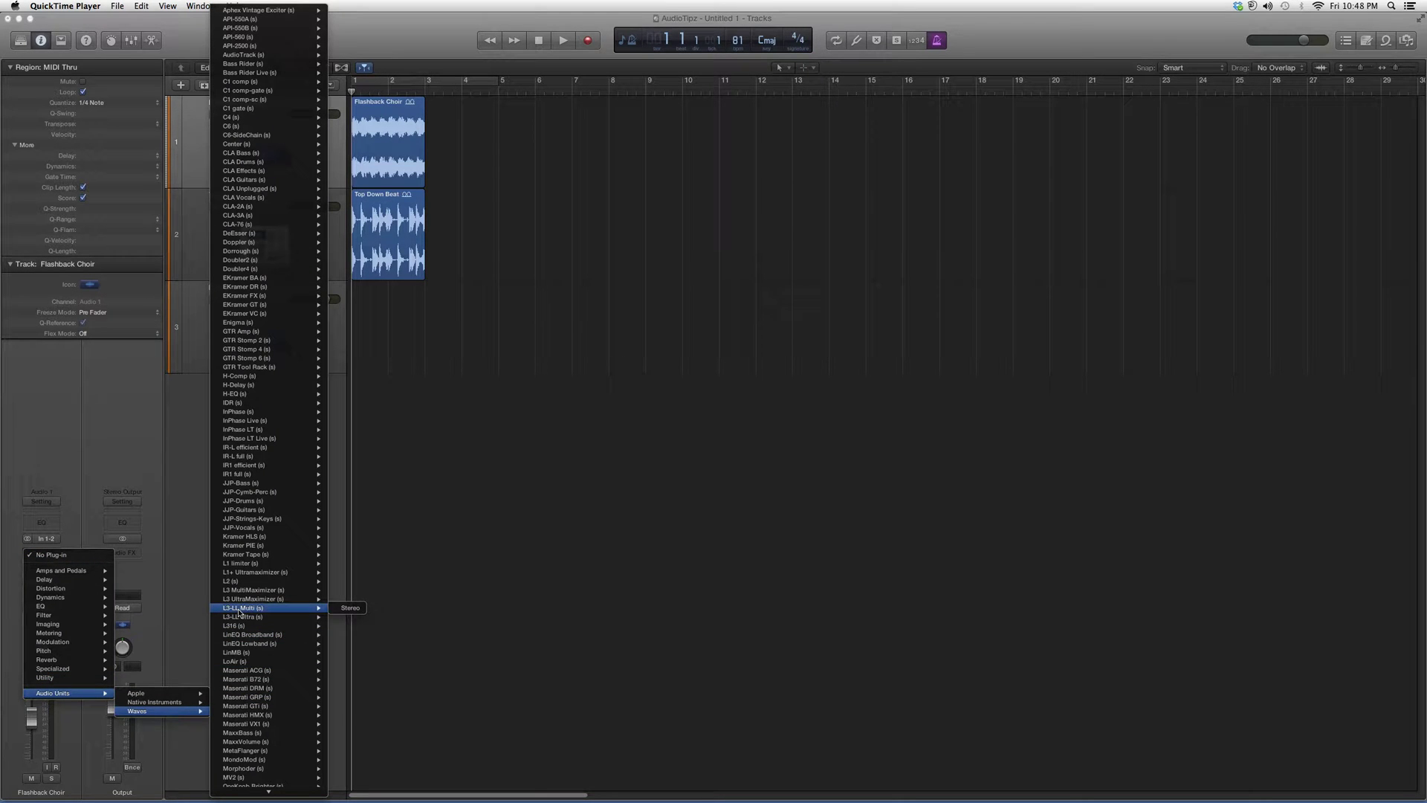
{"action": "mouse_move", "coordinate": [249, 643]}
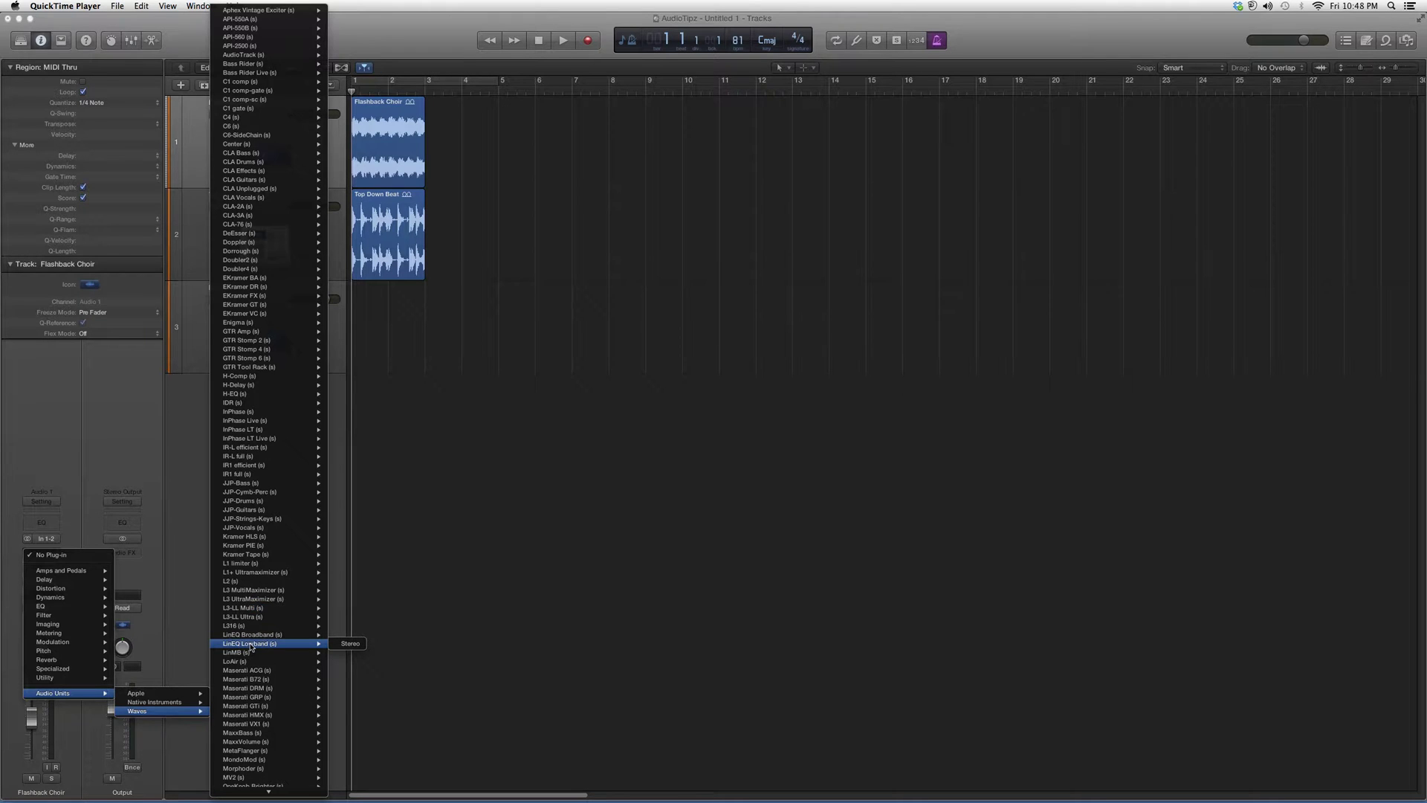
{"action": "left_click", "coordinate": [350, 643]}
{"action": "left_click_drag", "start_coordinate": [144, 48], "coordinate": [789, 314]}
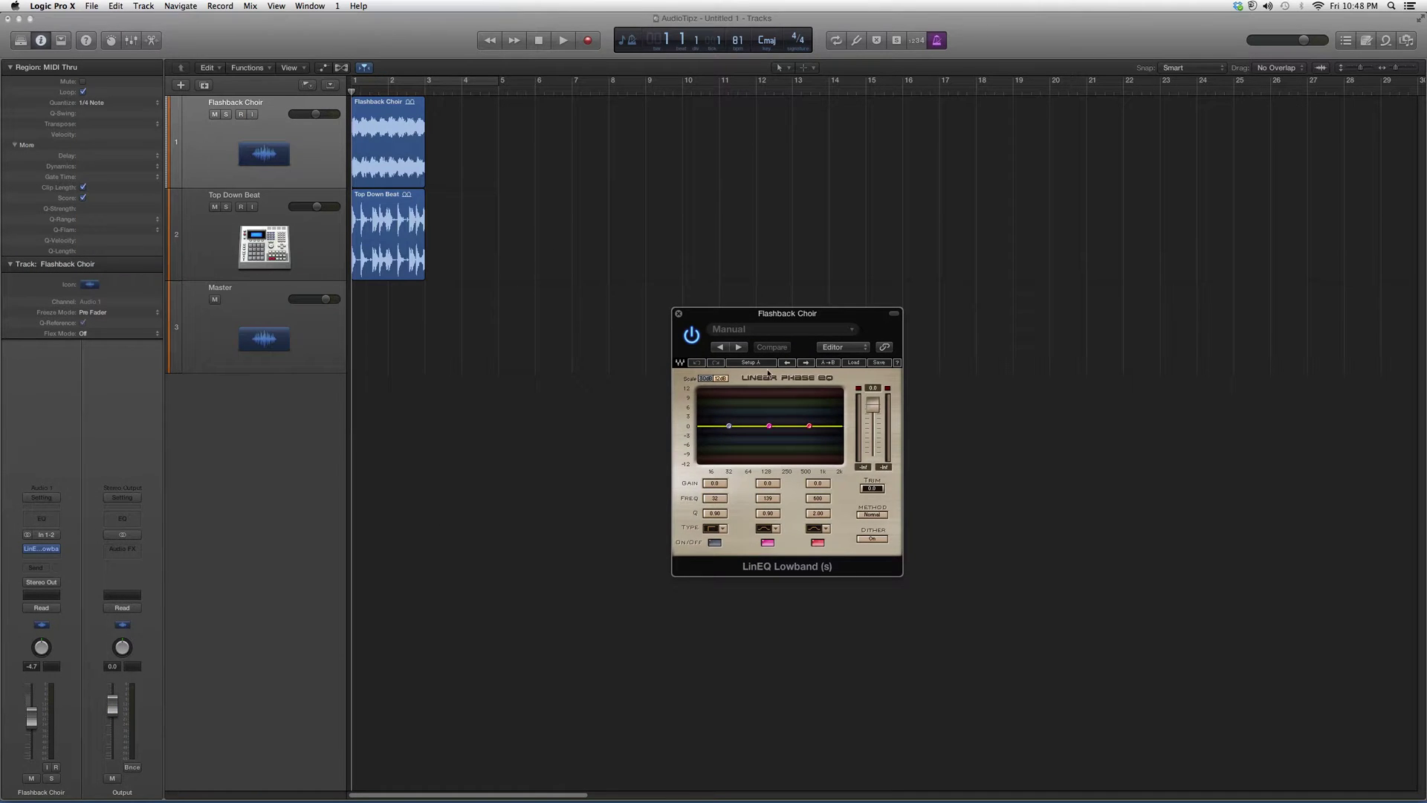
- Switch the graph to 30 dB and back to 12 dB, toggle the middle and right bands, and move the middle point
{"action": "left_click", "coordinate": [710, 379]}
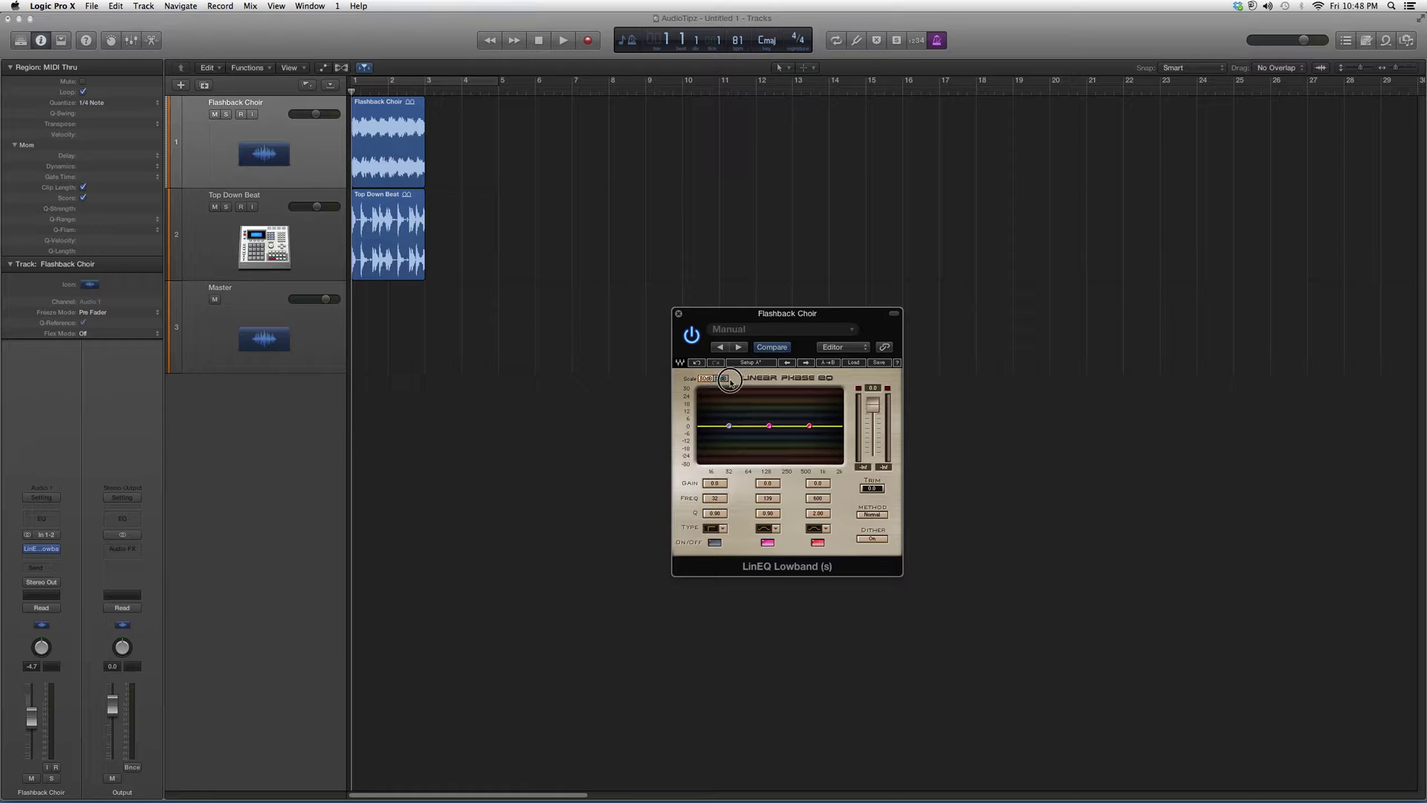
{"action": "left_click", "coordinate": [723, 379]}
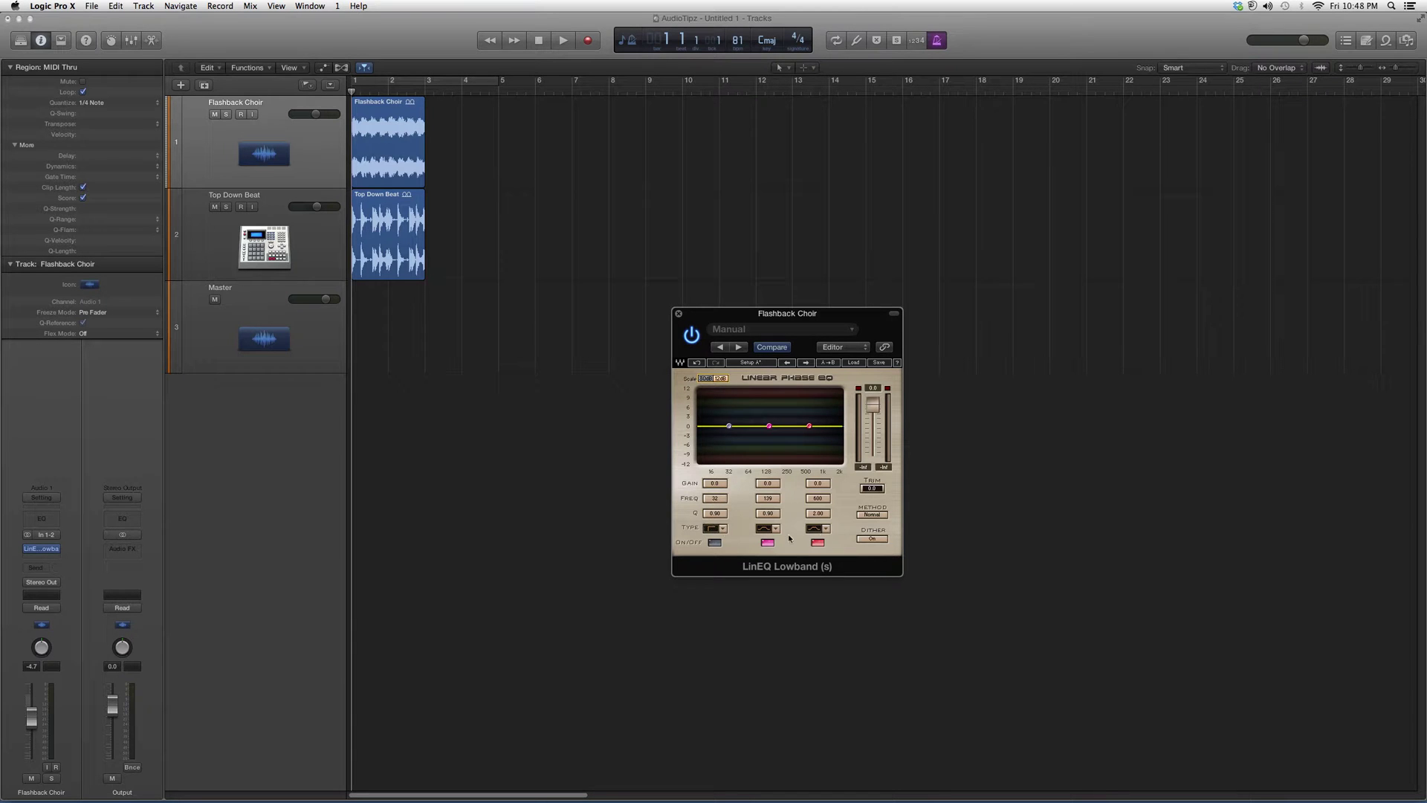
{"action": "left_click", "coordinate": [768, 542]}
{"action": "left_click", "coordinate": [768, 543]}
{"action": "left_click", "coordinate": [818, 543]}
{"action": "left_click", "coordinate": [818, 544]}
{"action": "mouse_move", "coordinate": [769, 428]}
{"action": "left_mouse_down"}
{"action": "mouse_move", "coordinate": [760, 419]}
{"action": "mouse_move", "coordinate": [805, 398]}
{"action": "left_mouse_up"}
- Set the middle band node to a gentle -1.2 dB dip near 151 Hz, then fine-tune its position
{"action": "left_click_drag", "start_coordinate": [775, 461], "coordinate": [770, 431]}
{"action": "left_click_drag", "start_coordinate": [775, 431], "coordinate": [781, 434]}
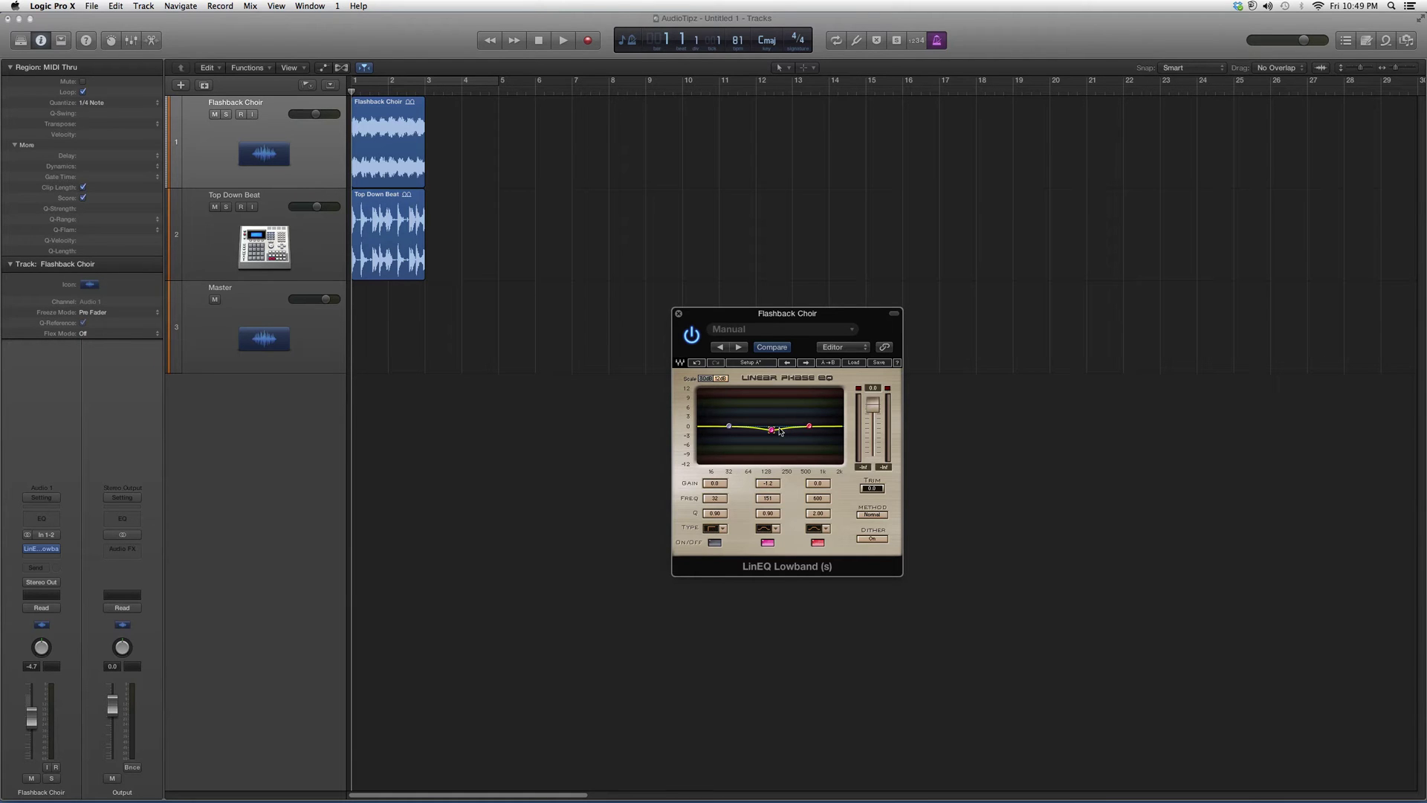